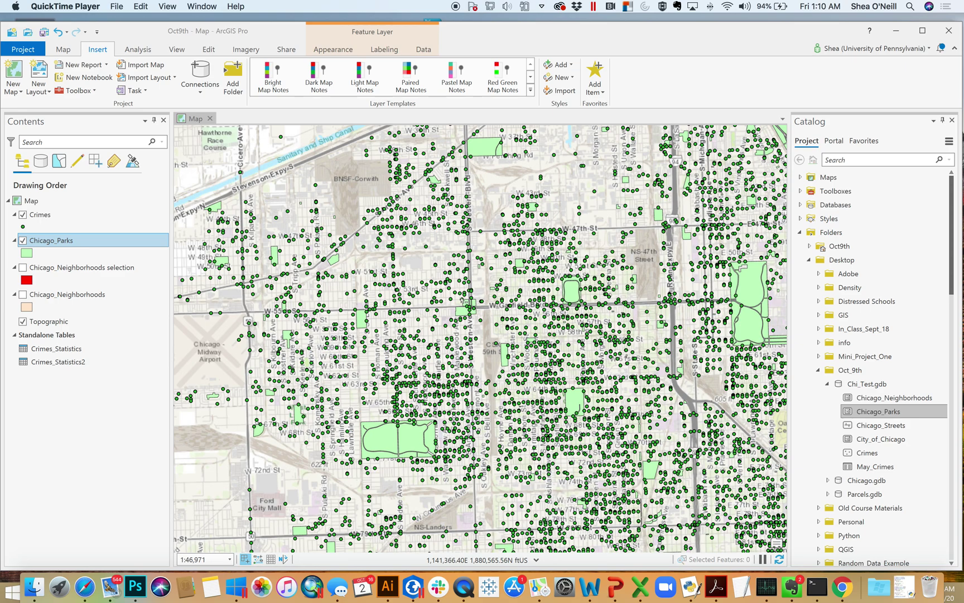
# Step: Set up a Select Layer By Location on the Crimes layer using the relationship Within a distance
pyautogui.click(65, 52)
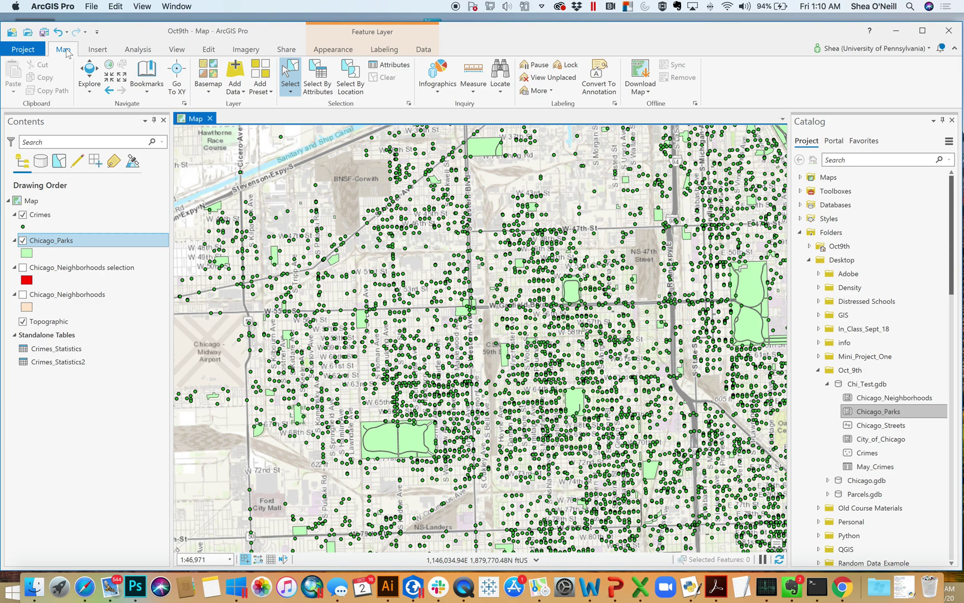
pyautogui.click(290, 84)
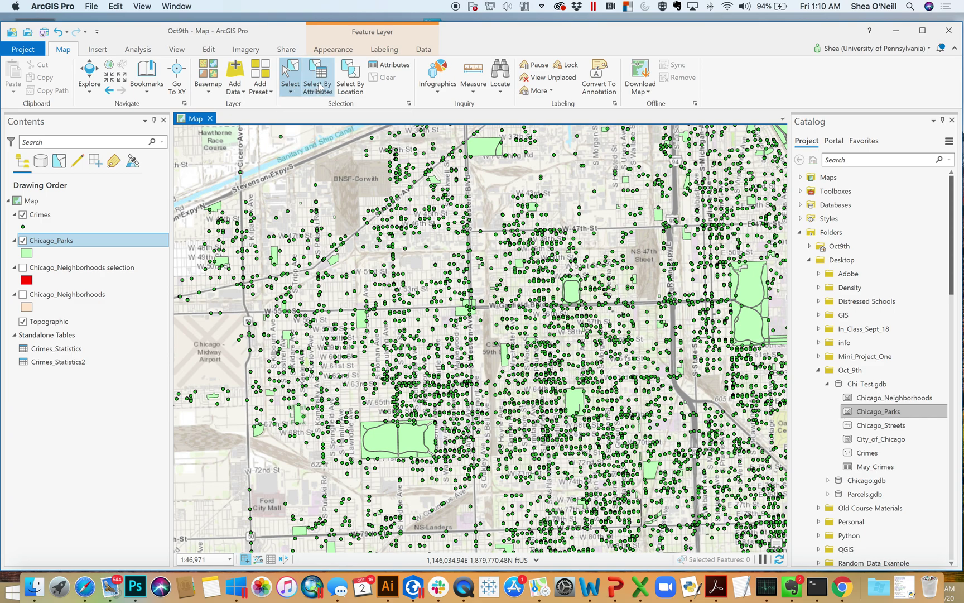
pyautogui.click(348, 85)
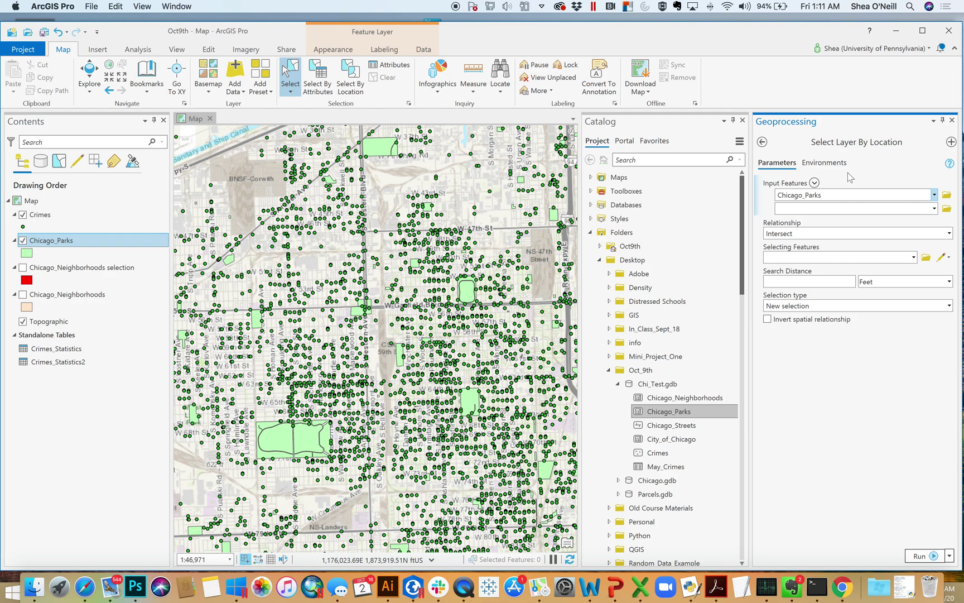
pyautogui.click(935, 194)
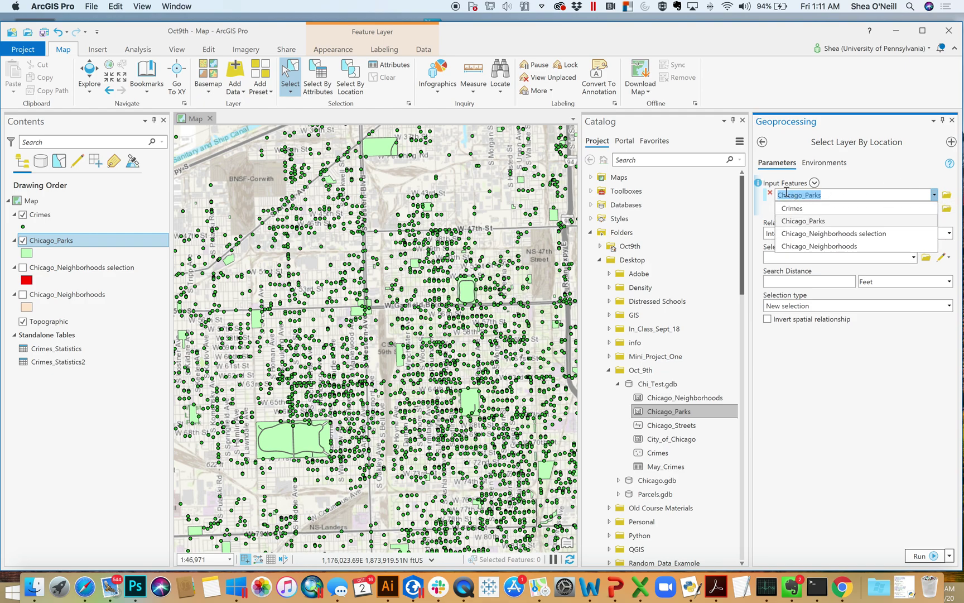
pyautogui.click(808, 209)
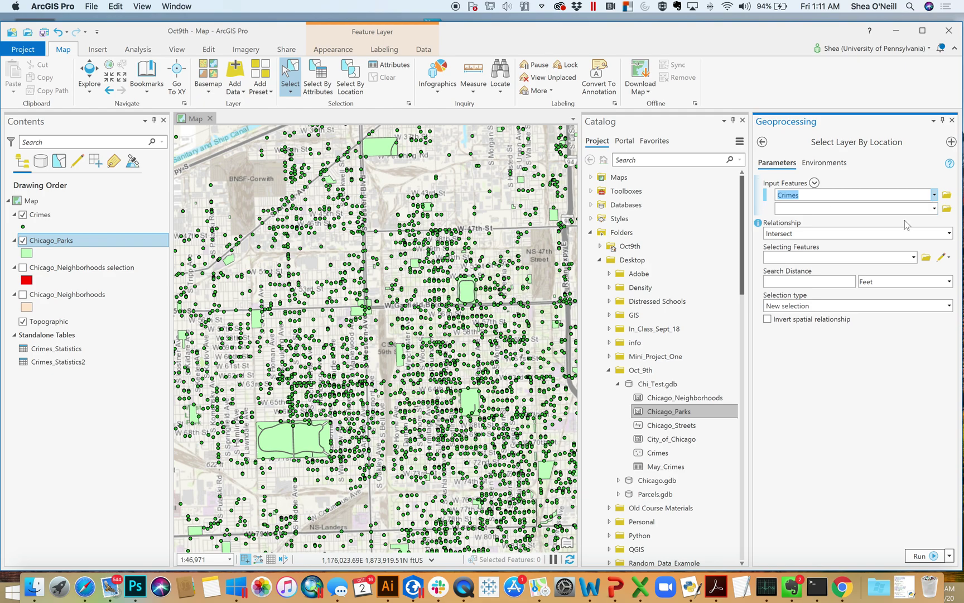
pyautogui.click(951, 234)
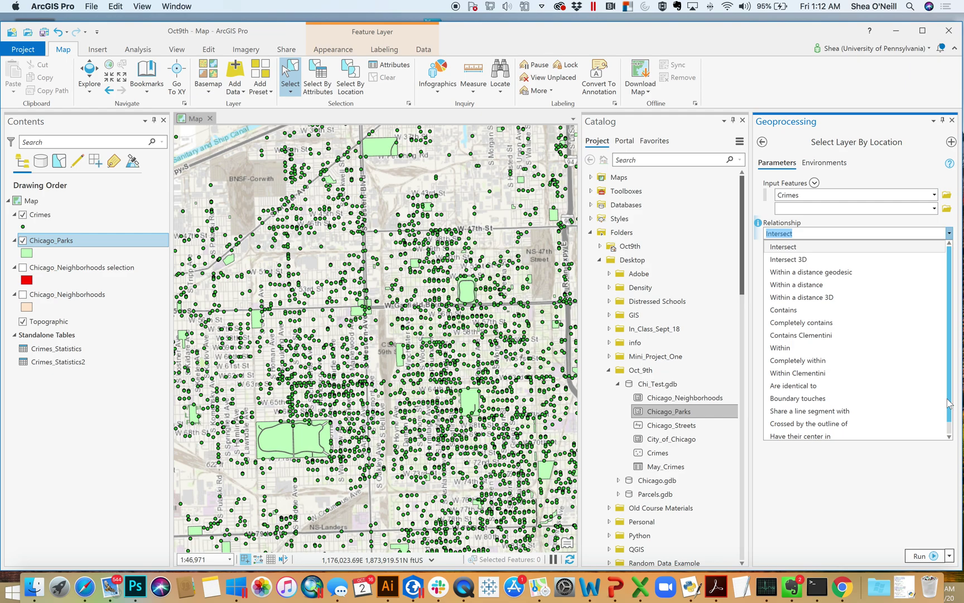
pyautogui.moveTo(949, 403); pyautogui.dragTo(948, 412)
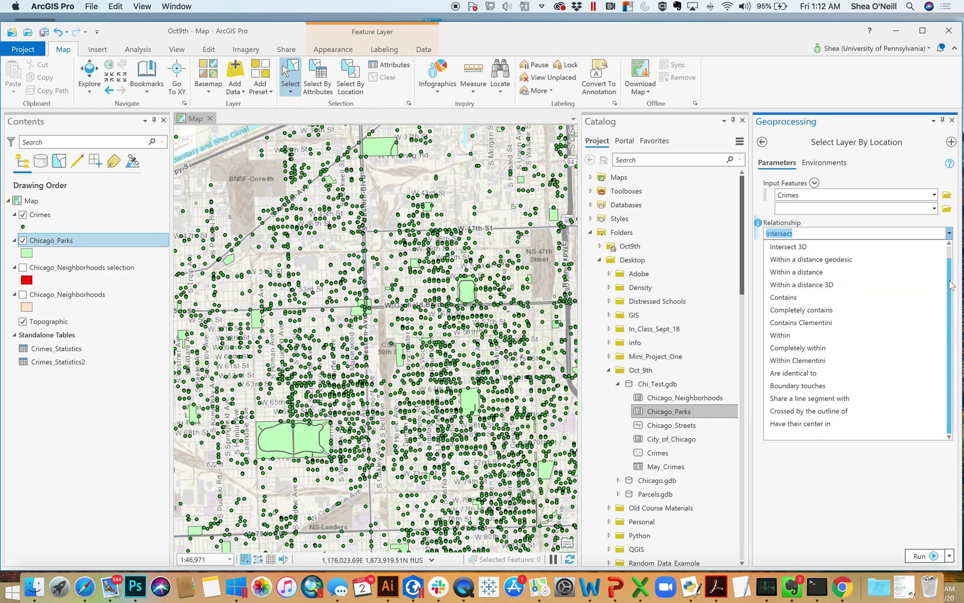
pyautogui.click(826, 272)
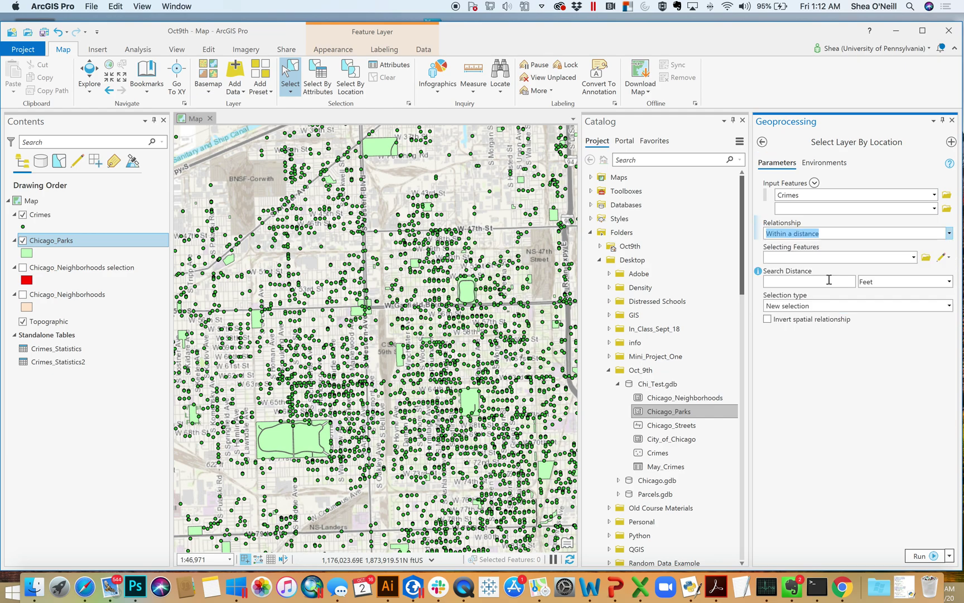
# Step: Select the crimes within 500 feet of Chicago_Parks as a new selection and run the tool
pyautogui.click(830, 256)
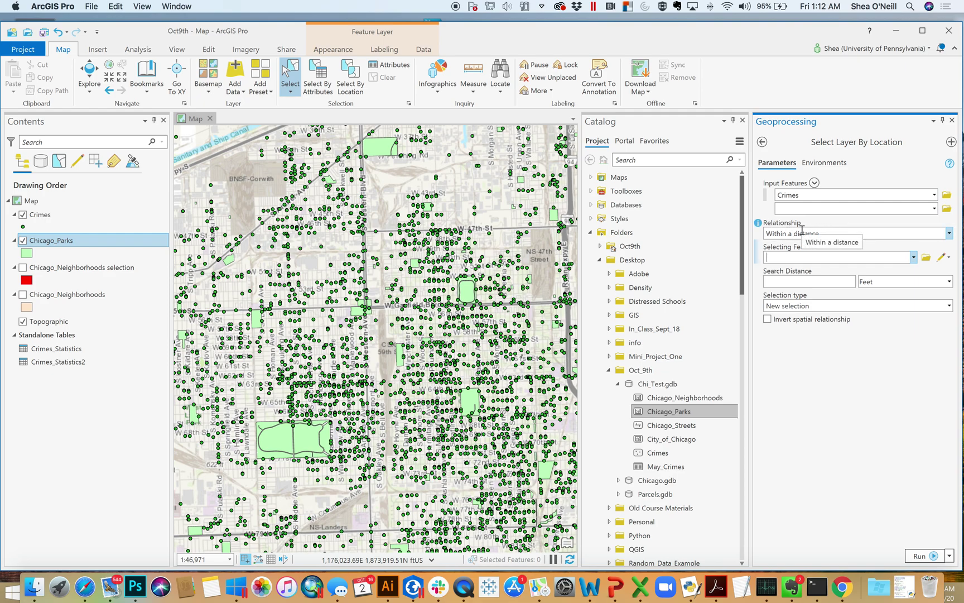
pyautogui.click(914, 258)
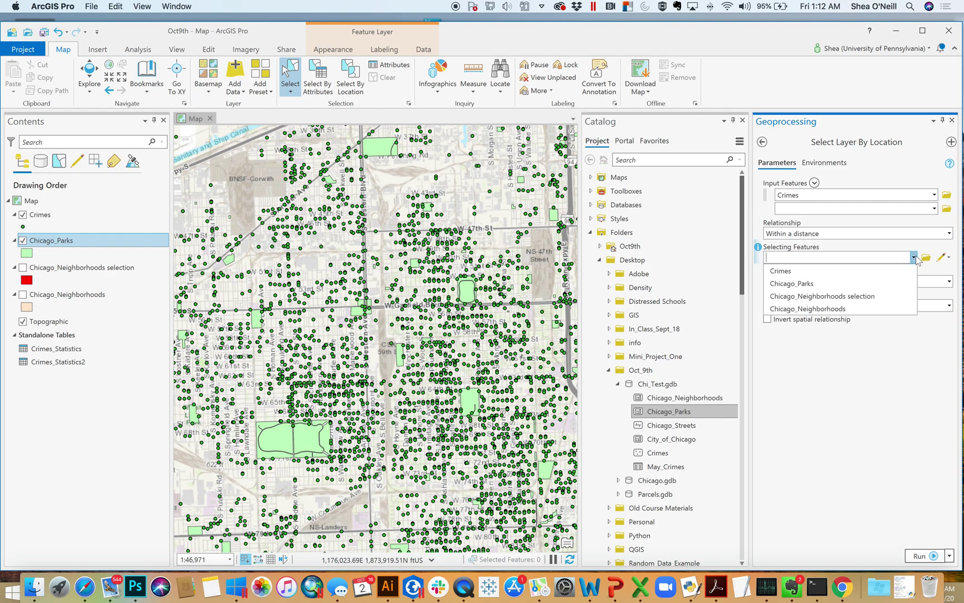
pyautogui.click(839, 285)
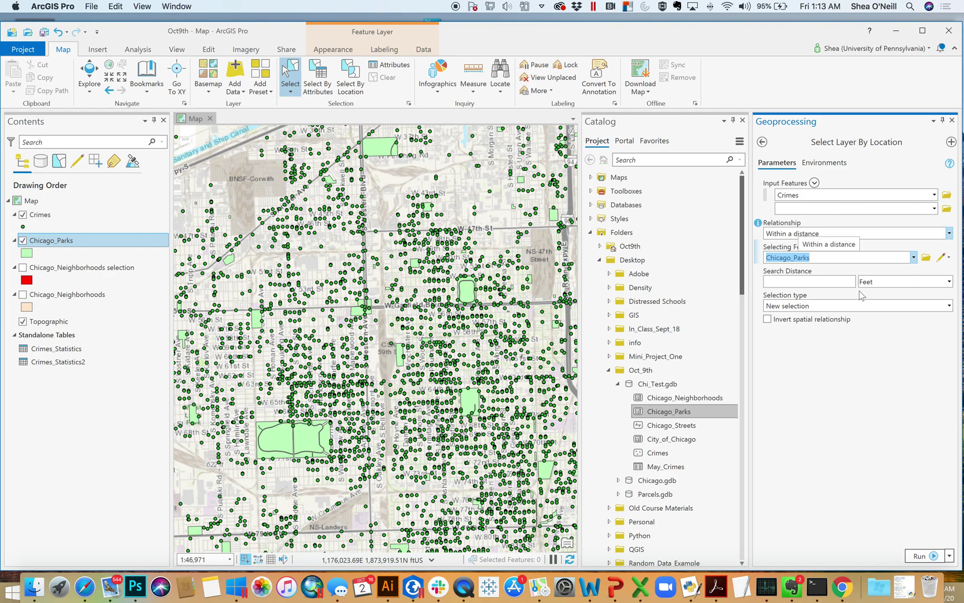
pyautogui.click(817, 282)
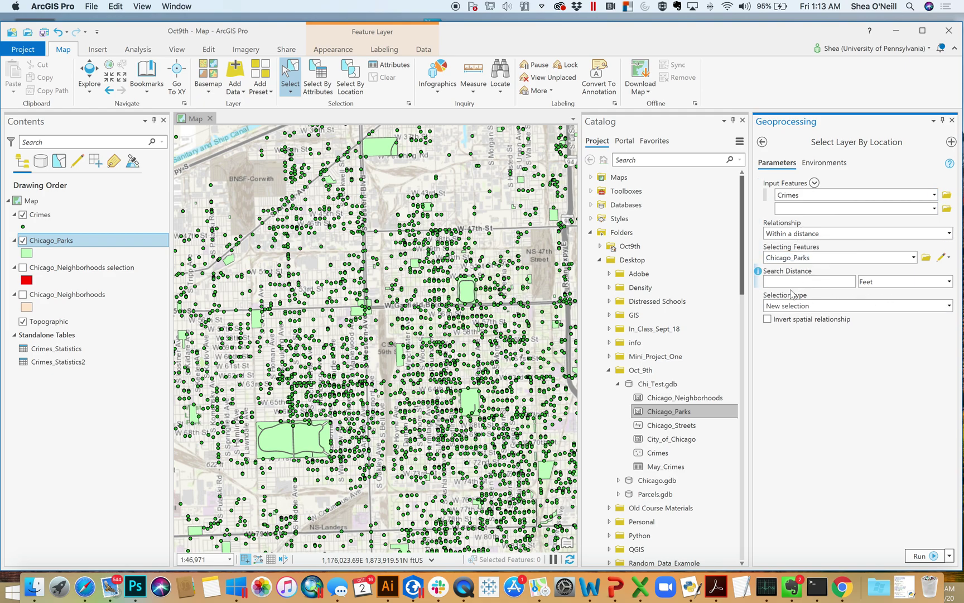
pyautogui.write('0')
pyautogui.write('500')
pyautogui.click(885, 305)
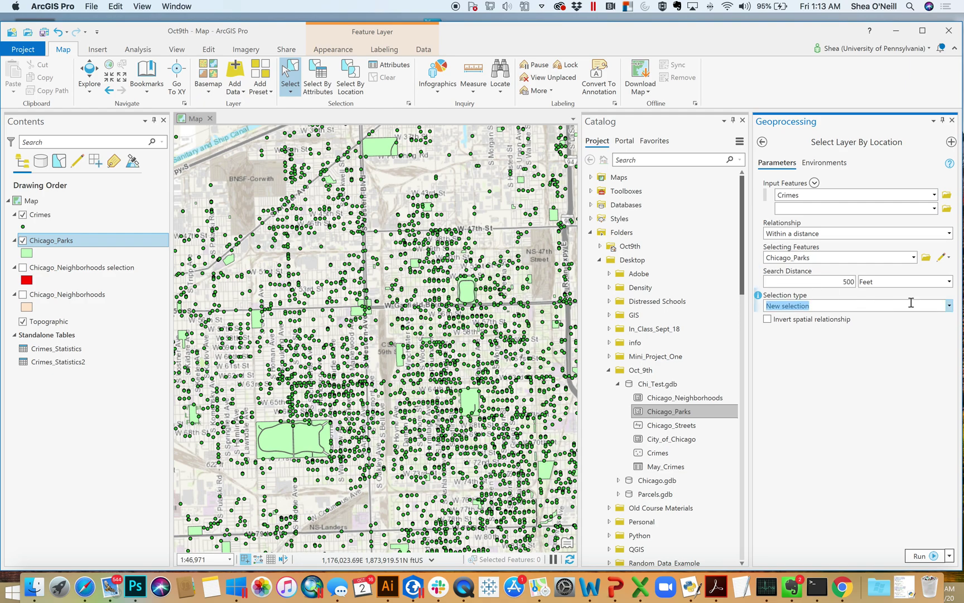
pyautogui.click(949, 306)
pyautogui.click(805, 305)
pyautogui.click(931, 559)
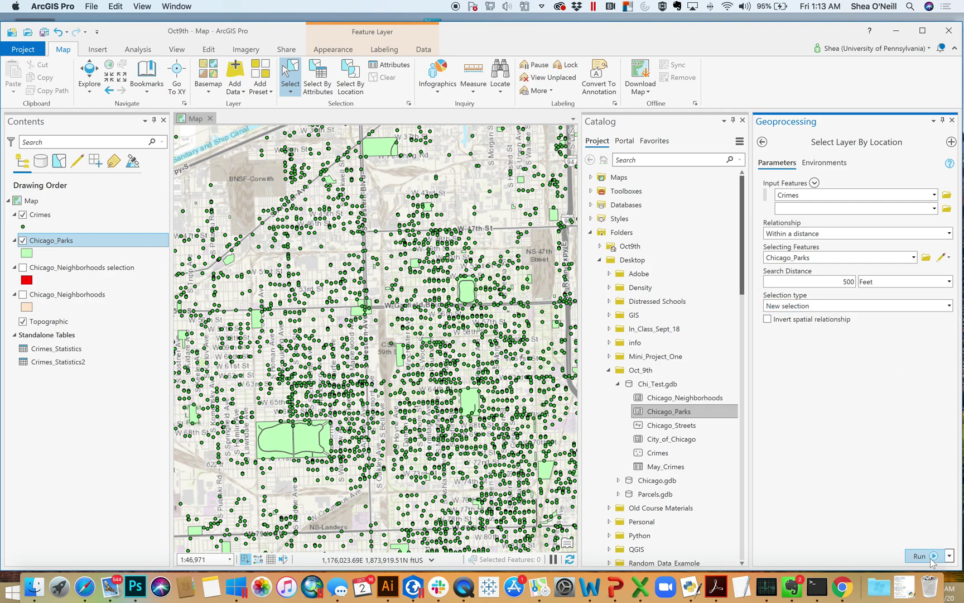
pyautogui.moveTo(931, 563)
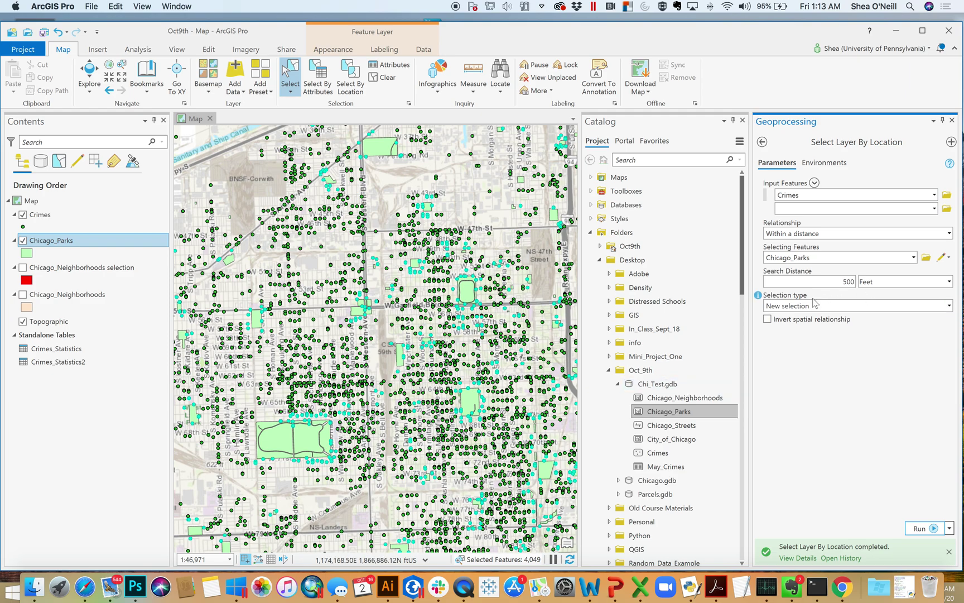
# Step: Set the search distance to 1000 feet and rerun the location selection of crimes around the parks
pyautogui.doubleClick(833, 279)
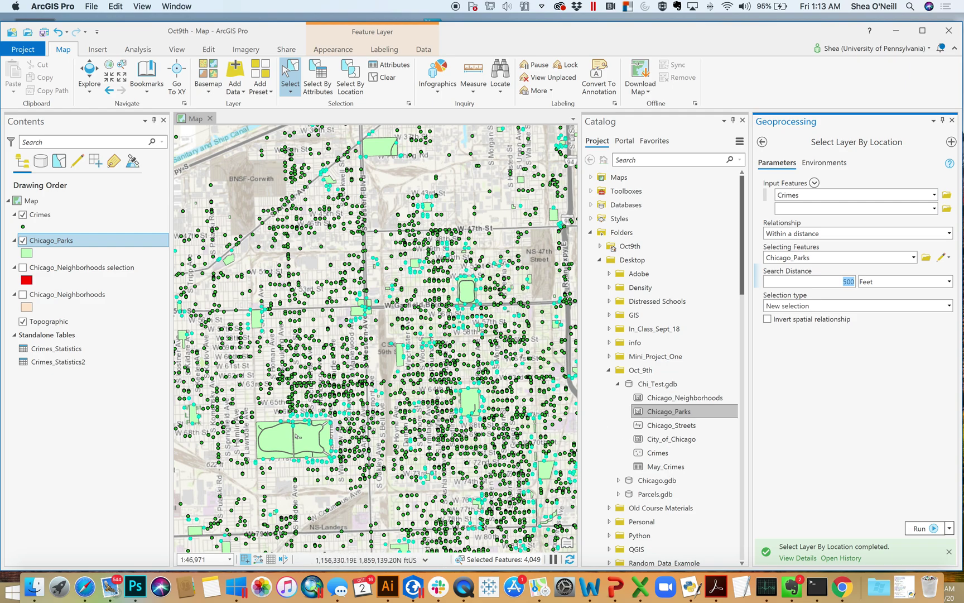
pyautogui.scroll(2, 296, 436)
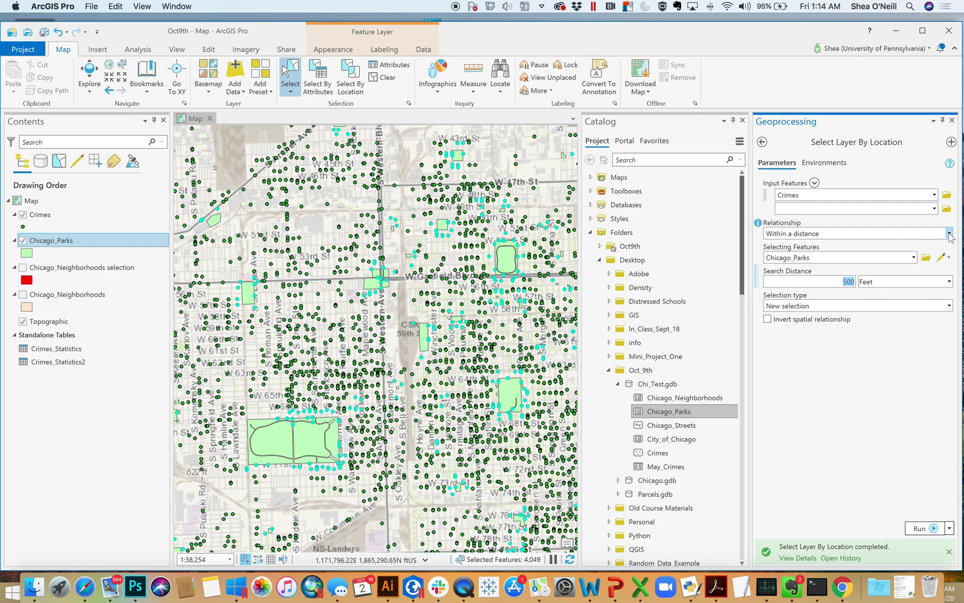
pyautogui.click(915, 233)
pyautogui.click(848, 272)
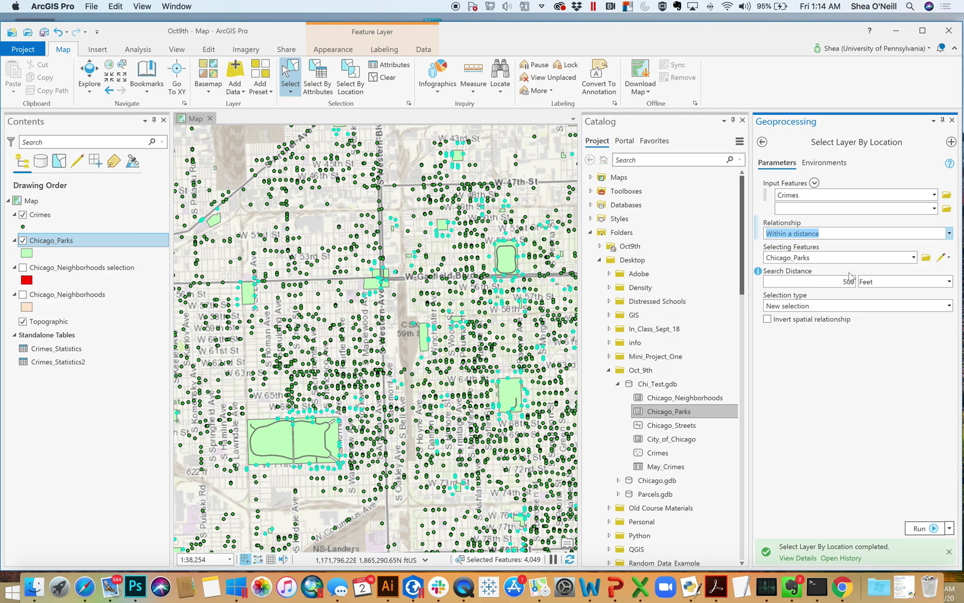
pyautogui.click(814, 283)
pyautogui.hotkey('ctrl', 'a')
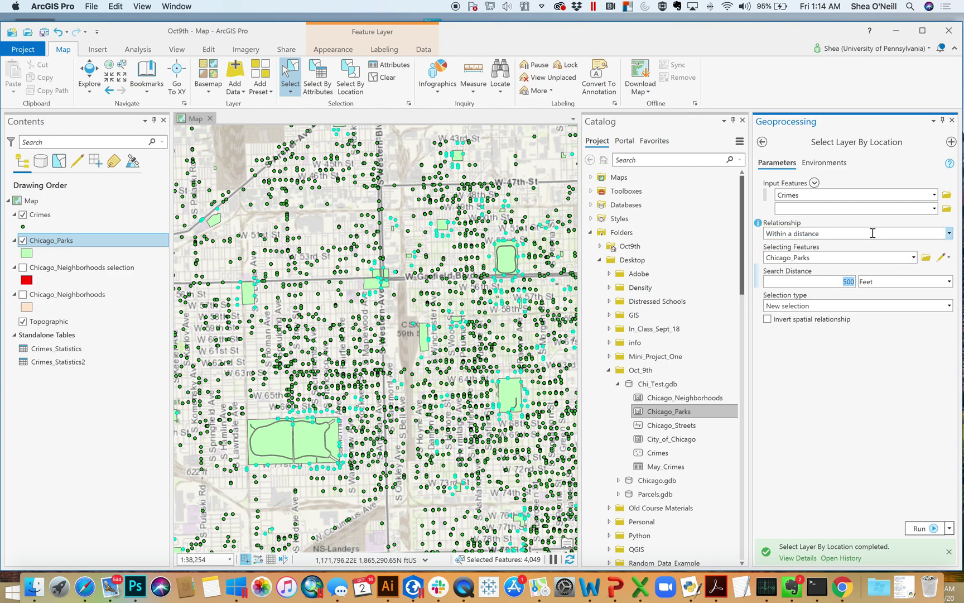
pyautogui.write('1')
pyautogui.click(926, 528)
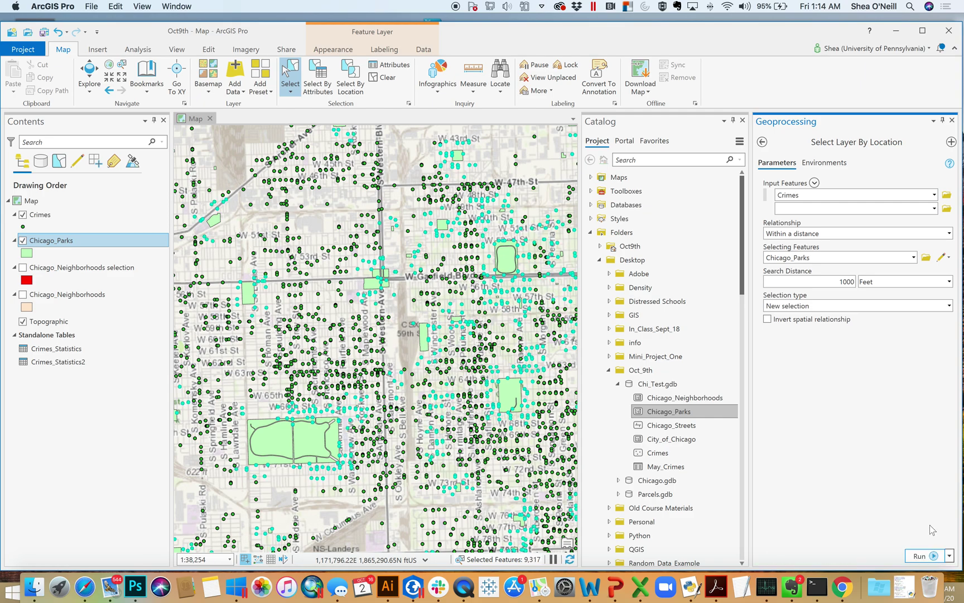
# Step: Remove the crimes within 500 feet of Chicago_Parks from the current selection
pyautogui.click(949, 306)
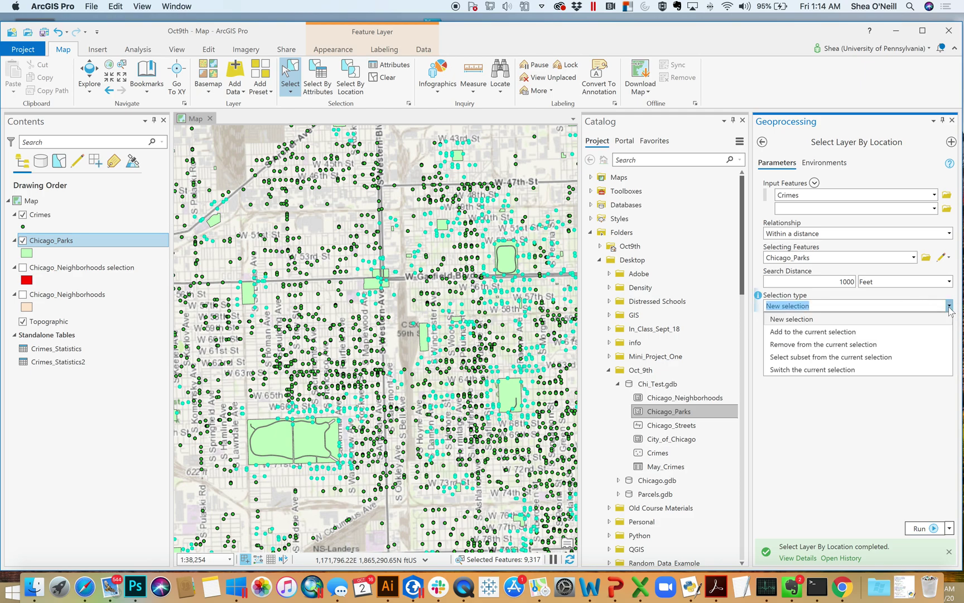
pyautogui.click(839, 346)
pyautogui.doubleClick(847, 282)
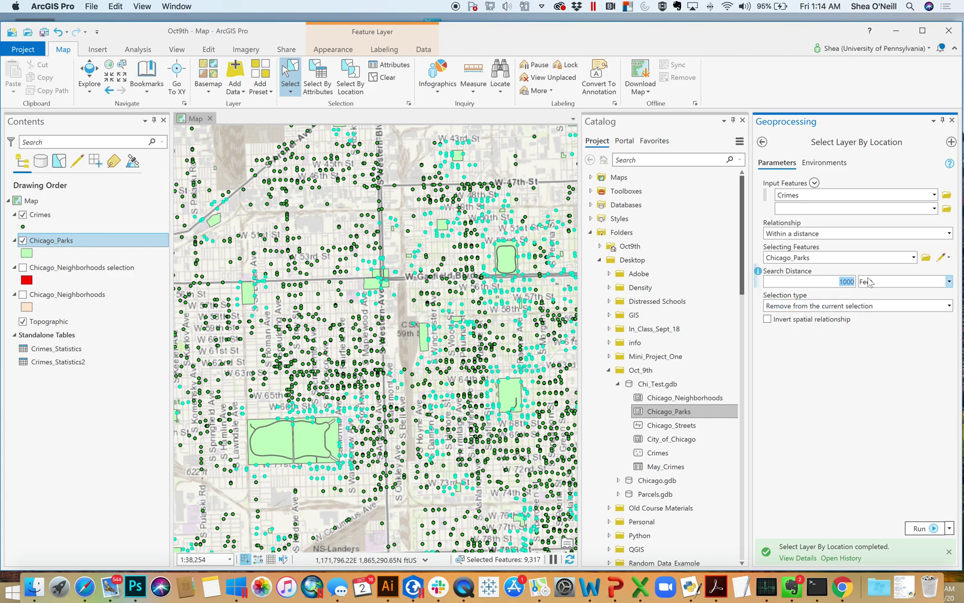
pyautogui.write('50')
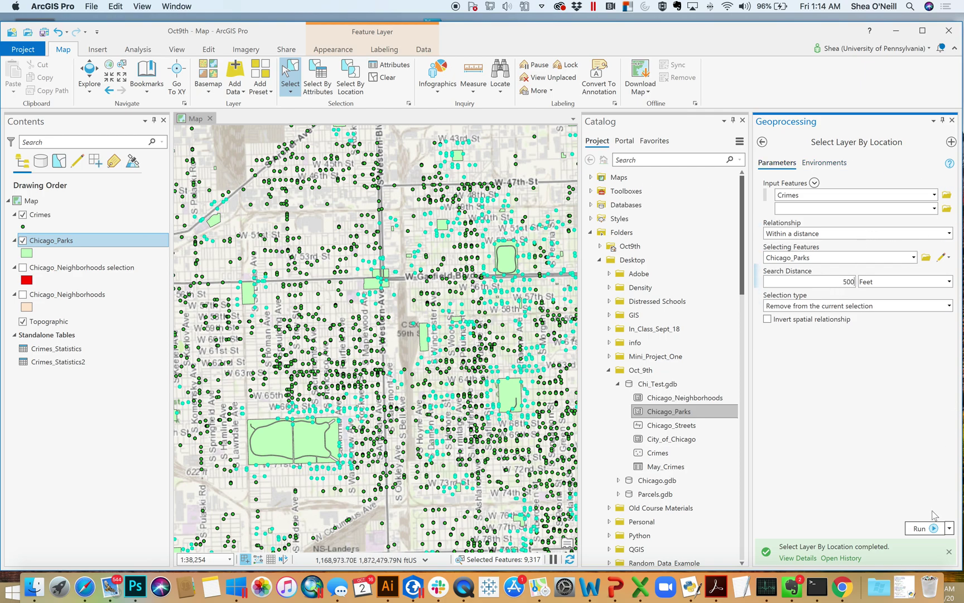
pyautogui.click(931, 527)
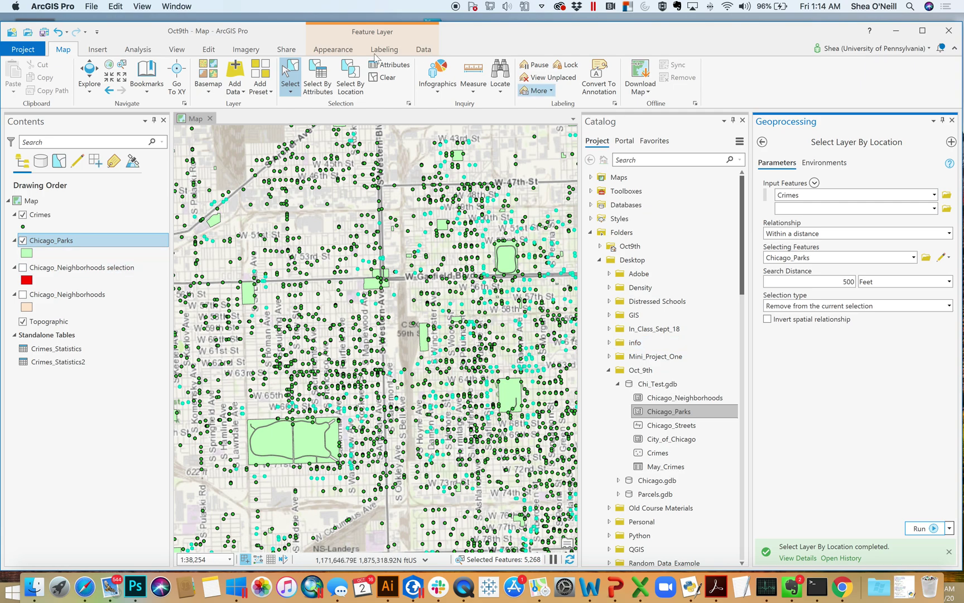
# Step: Set up a Select Layer By Attribute on the Crimes layer with the option Select subset from the current selection
pyautogui.click(318, 81)
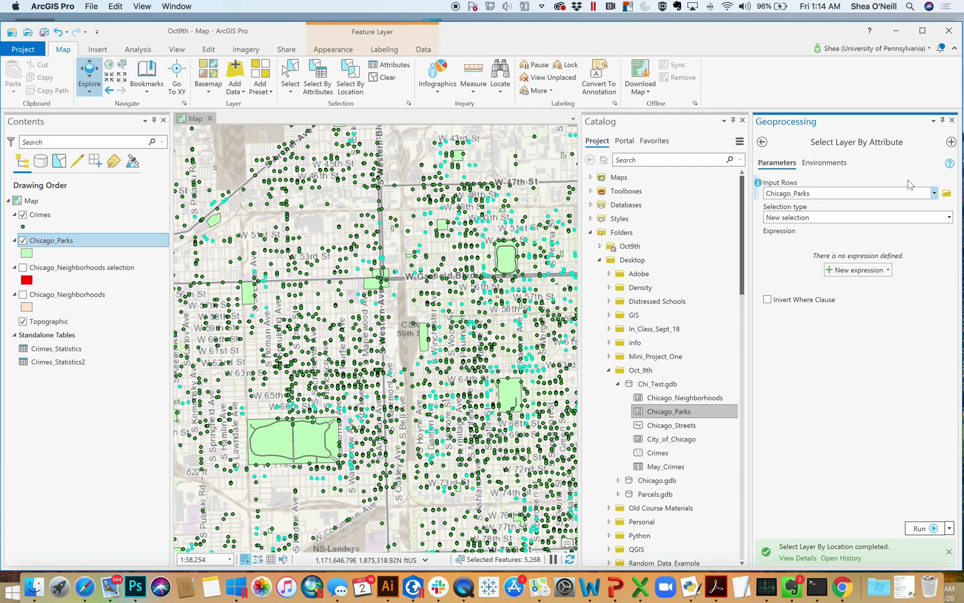
pyautogui.click(934, 193)
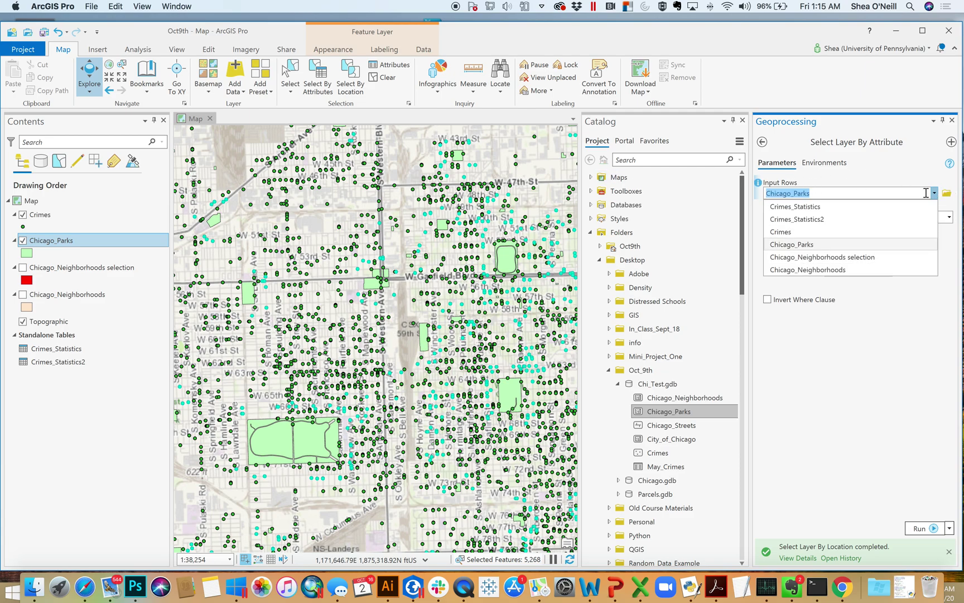
pyautogui.click(833, 231)
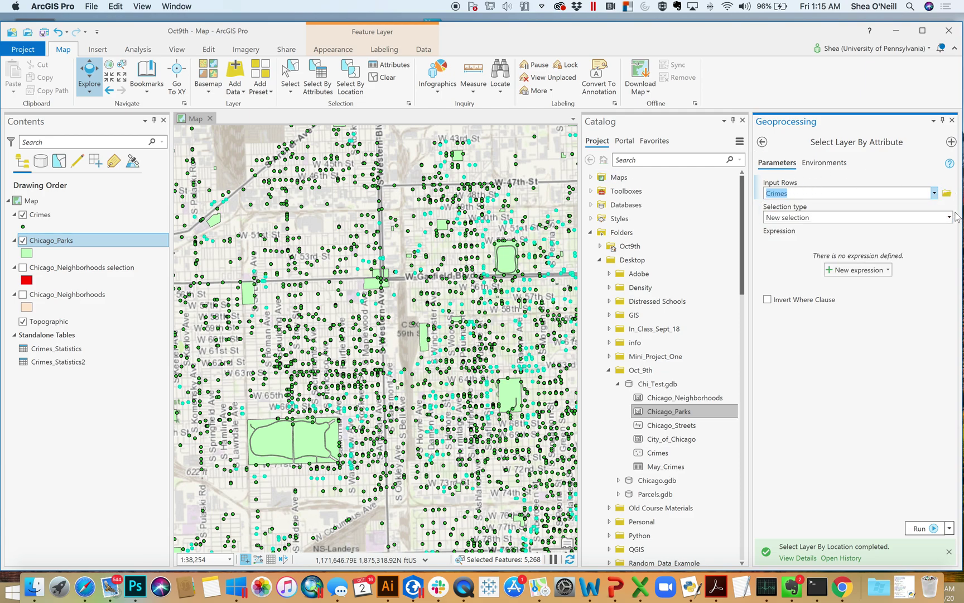
pyautogui.click(941, 218)
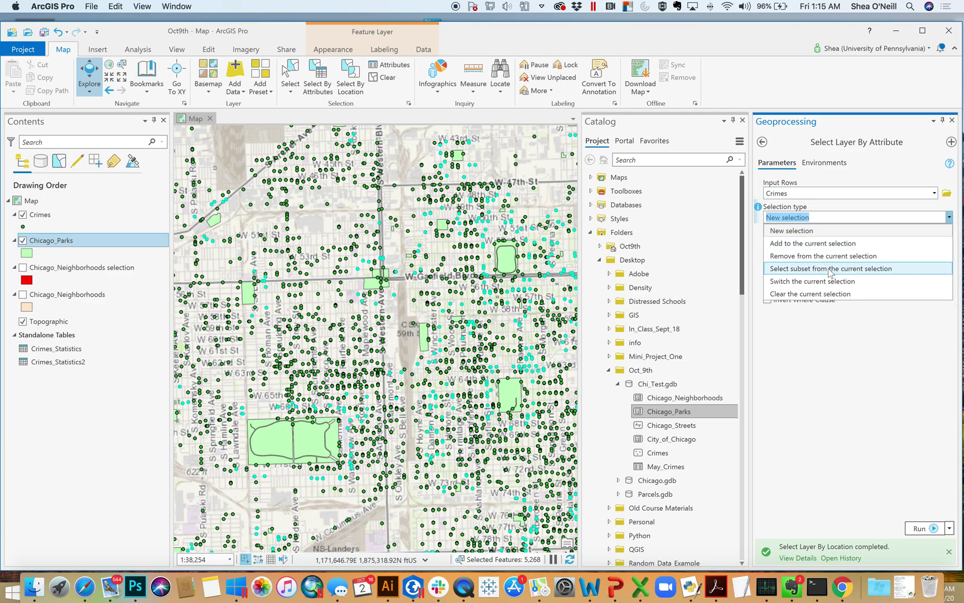
pyautogui.click(829, 268)
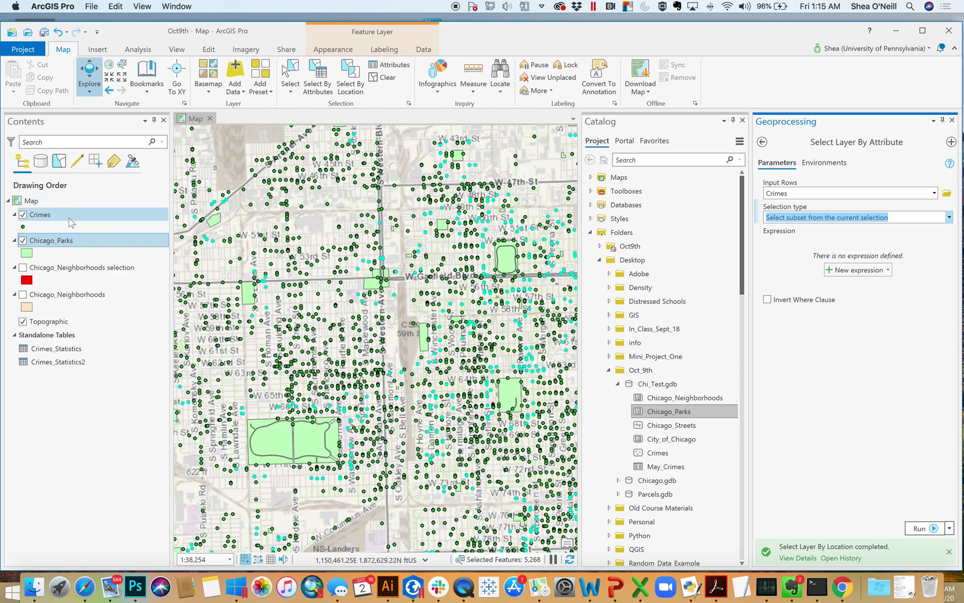
# Step: Open the Crimes attribute table and narrow the current selection to crimes where PRIMARY is equal to THEFT
pyautogui.rightClick(46, 217)
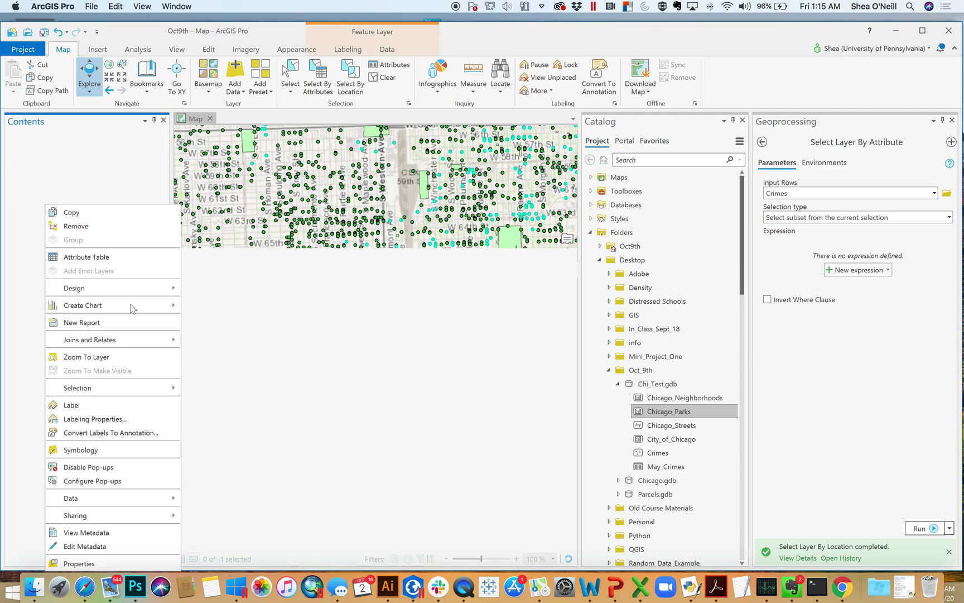
pyautogui.click(85, 258)
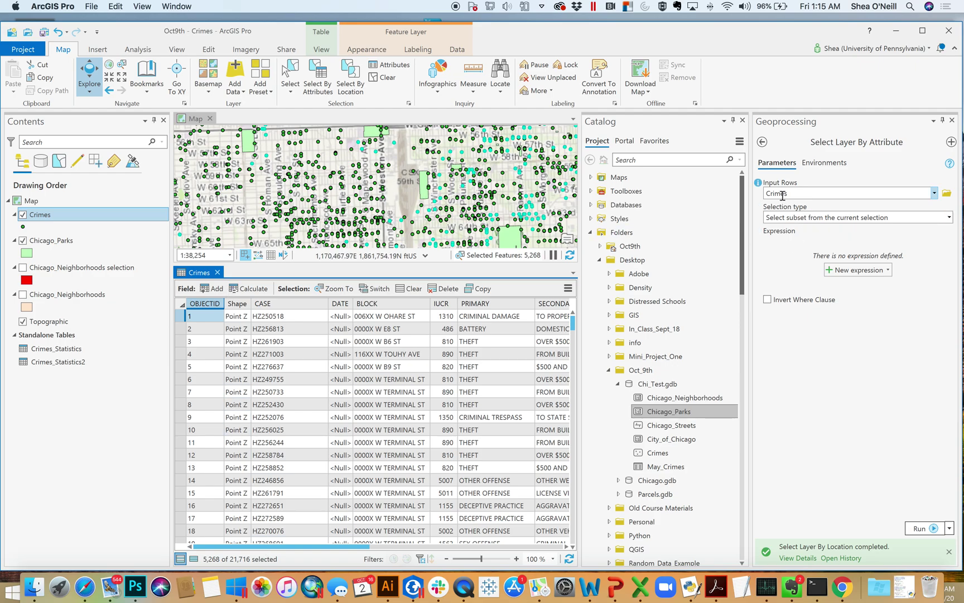
pyautogui.click(889, 272)
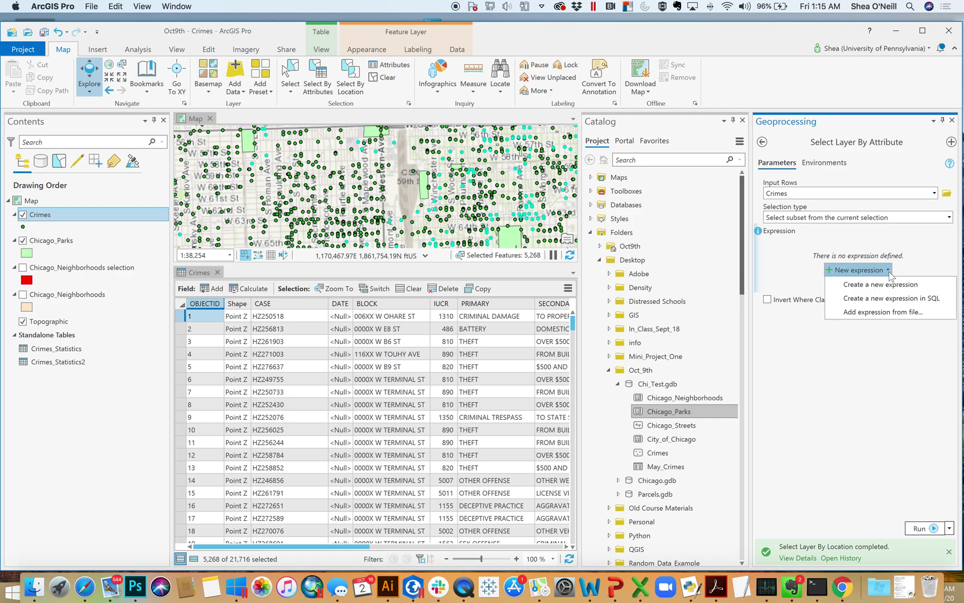
pyautogui.click(890, 284)
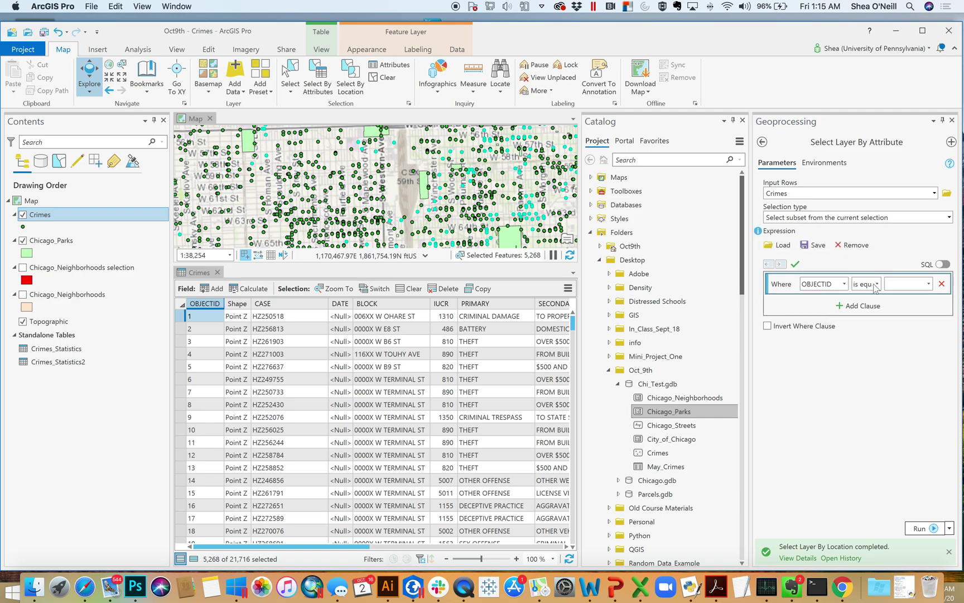
pyautogui.click(844, 284)
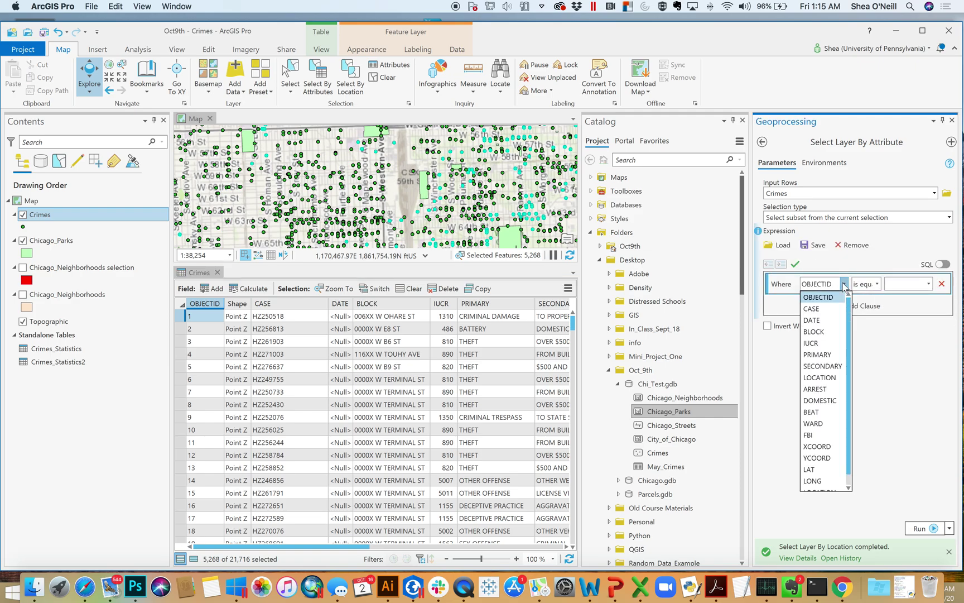
pyautogui.click(819, 355)
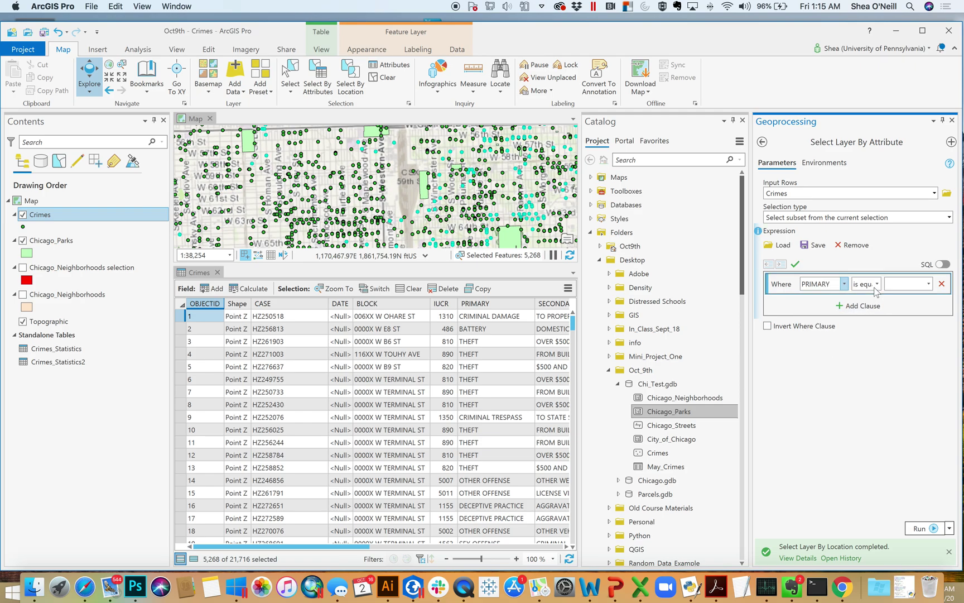
pyautogui.click(928, 284)
pyautogui.scroll(-5, 915, 416)
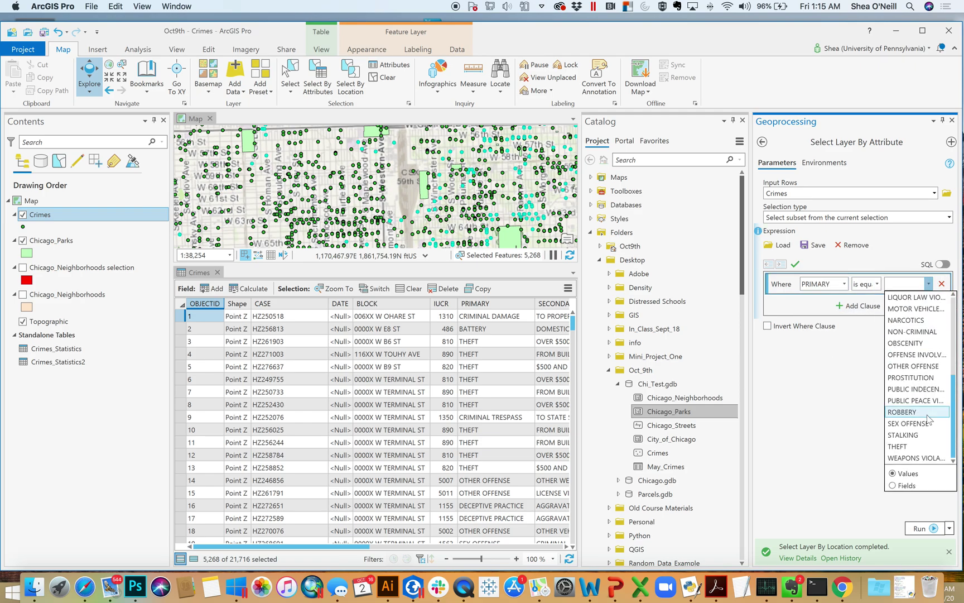
pyautogui.click(910, 446)
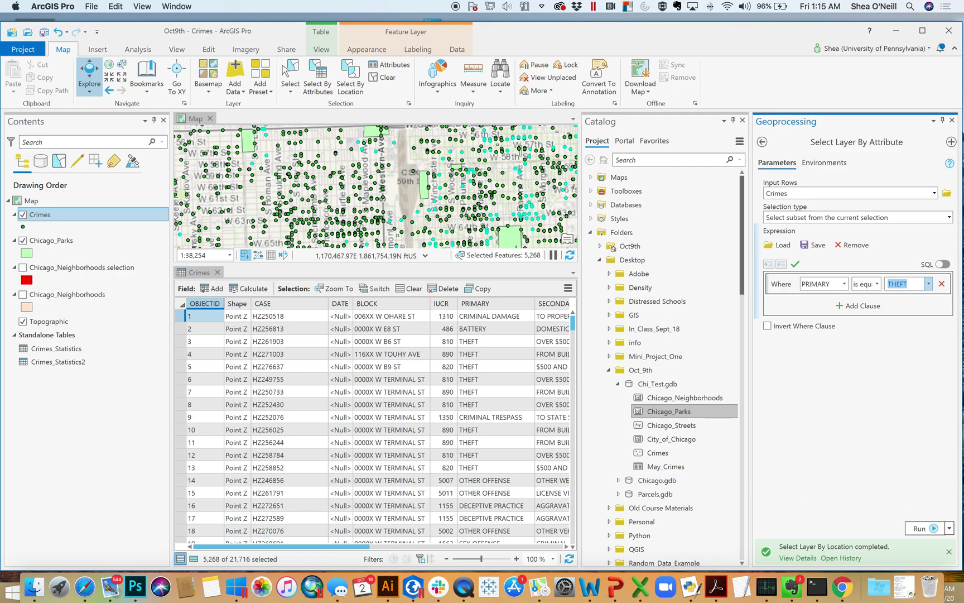
pyautogui.click(921, 528)
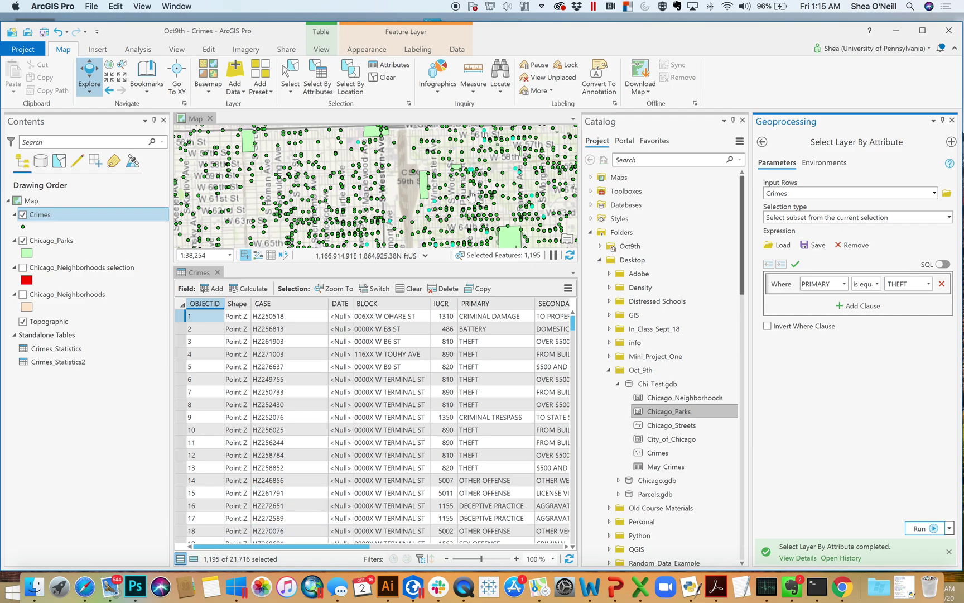
# Step: Close the geoprocessing tool and enlarge the map view above the Crimes attribute table
pyautogui.click(193, 561)
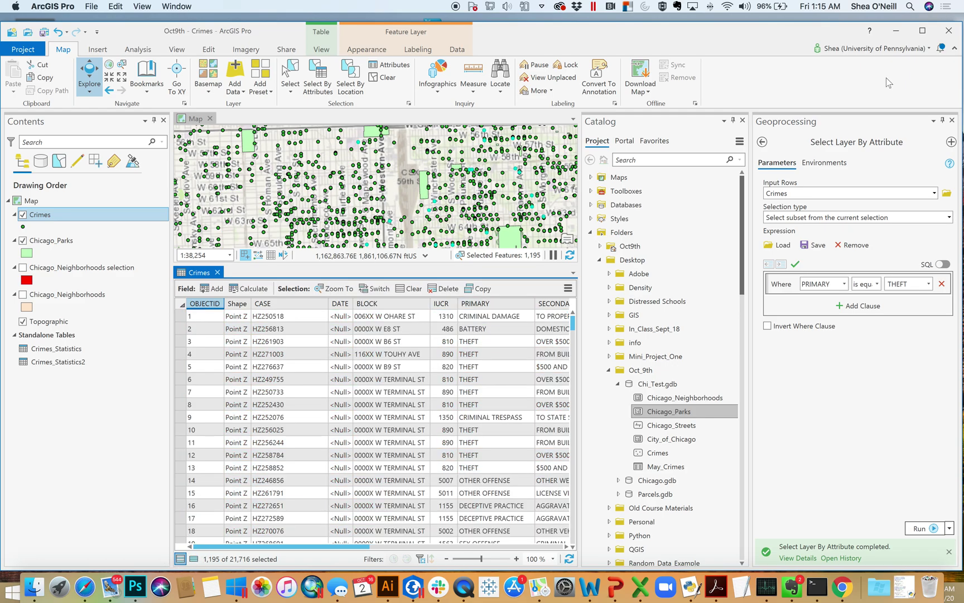
pyautogui.click(952, 120)
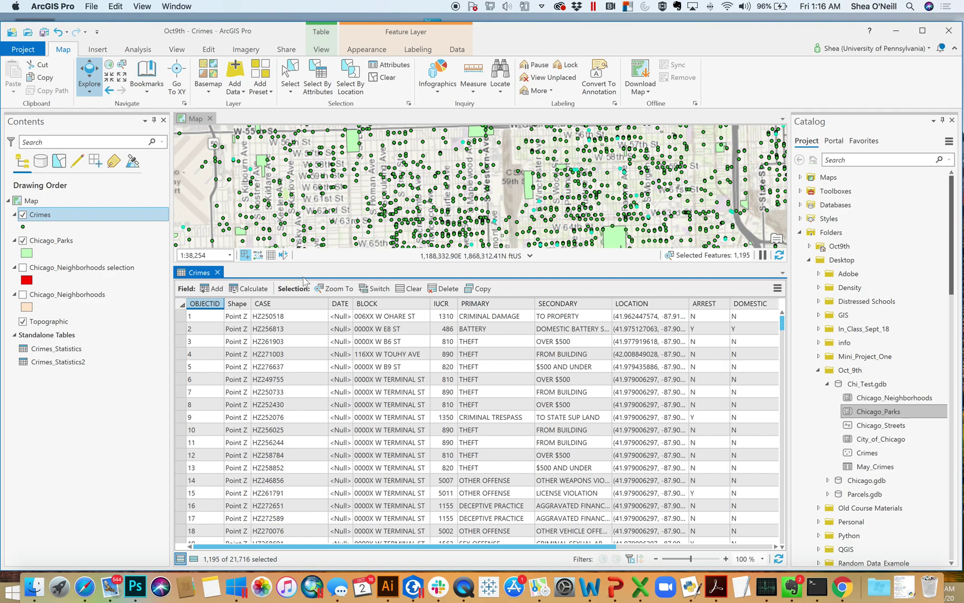
pyautogui.moveTo(298, 266); pyautogui.dragTo(314, 400)
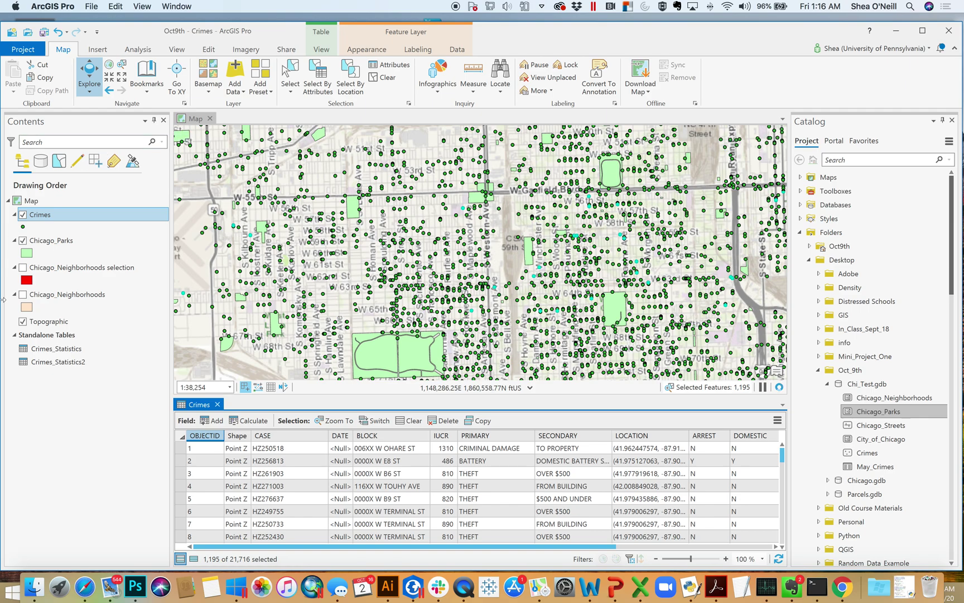
# Step: Hide the Crimes layer and show the Chicago_Neighborhoods layer on the map
pyautogui.click(22, 219)
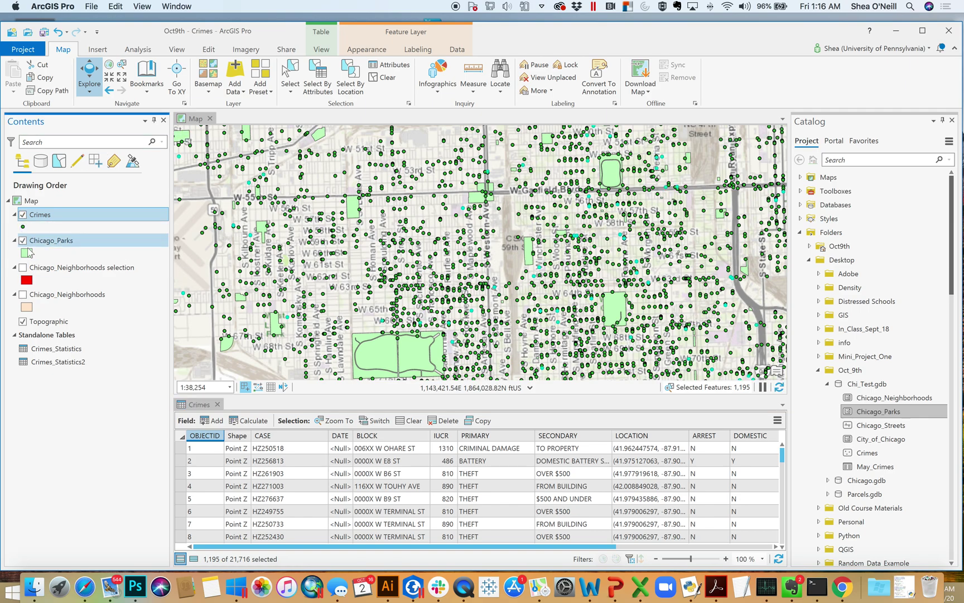
pyautogui.click(23, 214)
pyautogui.click(23, 294)
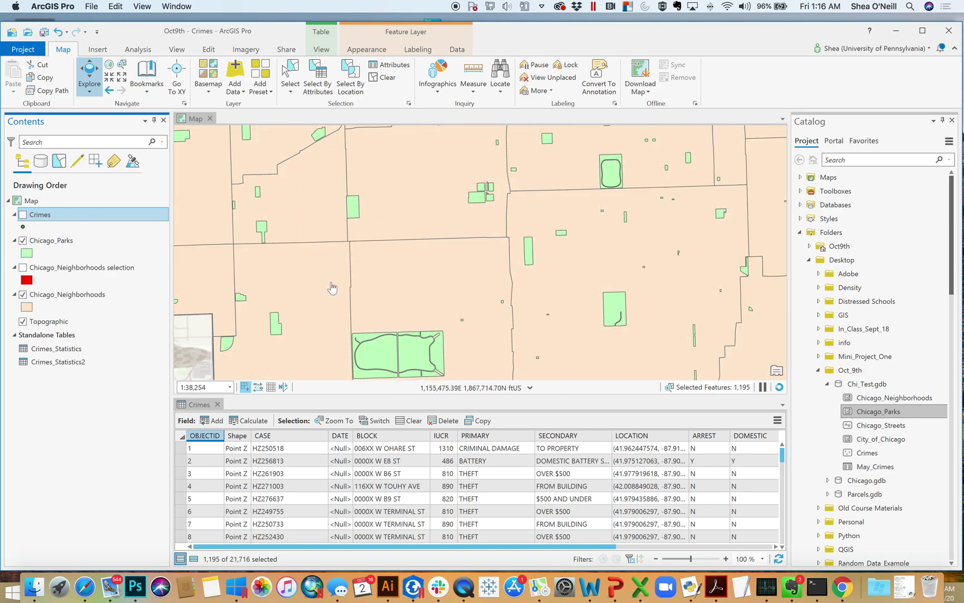
# Step: Select the Chicago_Parks features that intersect Chicago_Neighborhoods by location, as a new selection
pyautogui.click(358, 229)
pyautogui.moveTo(358, 230); pyautogui.dragTo(410, 211)
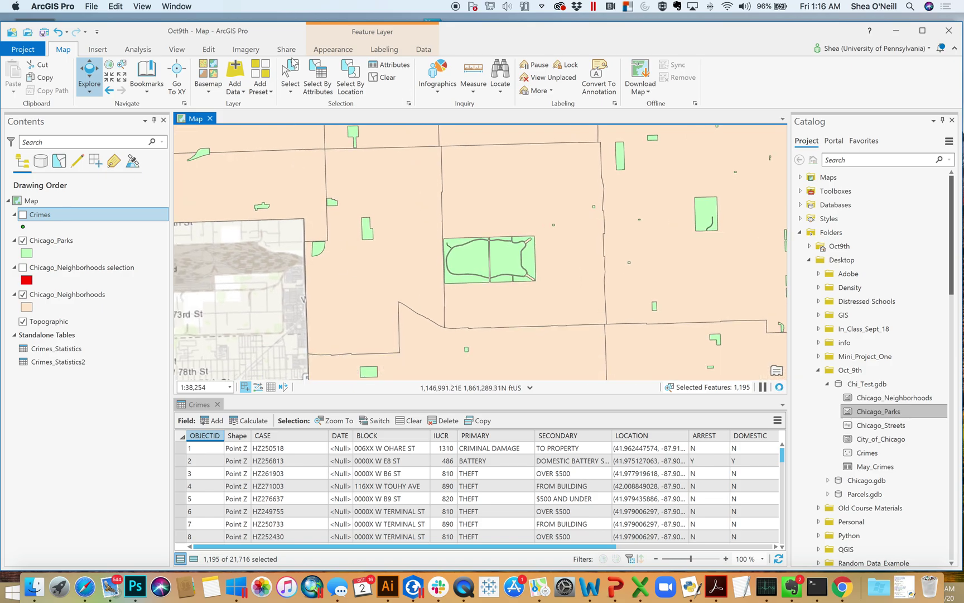
pyautogui.click(290, 90)
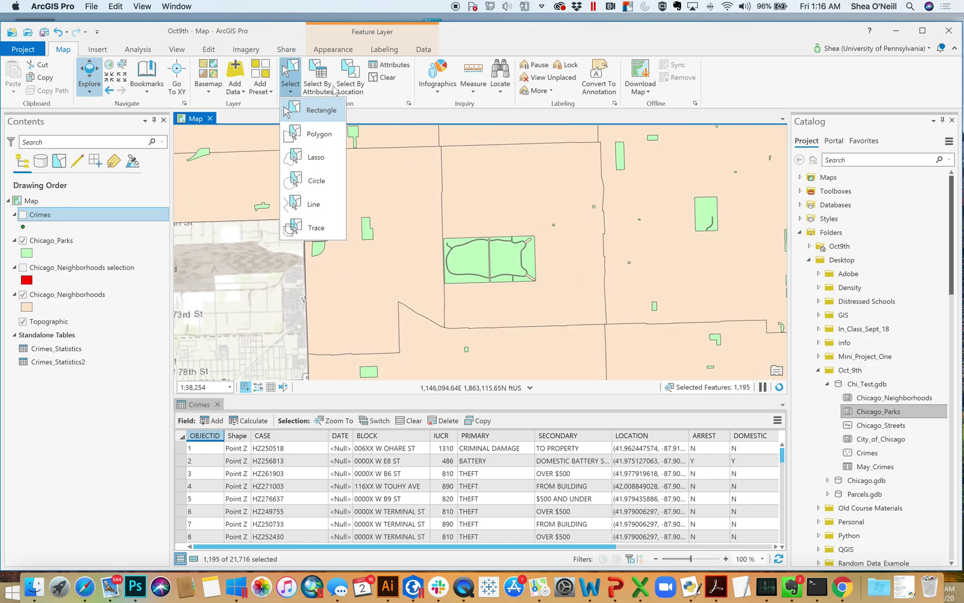
pyautogui.click(351, 78)
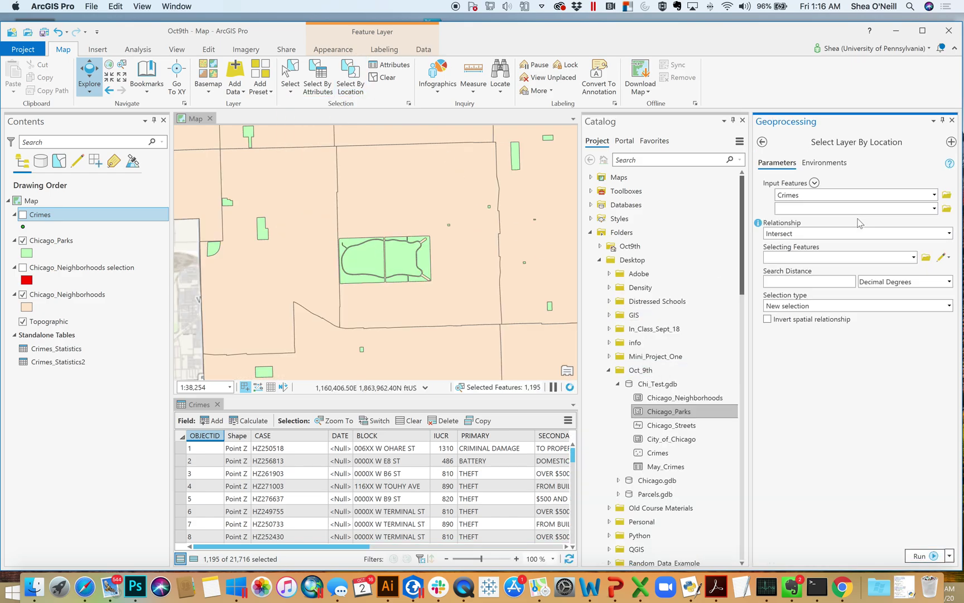
pyautogui.click(934, 194)
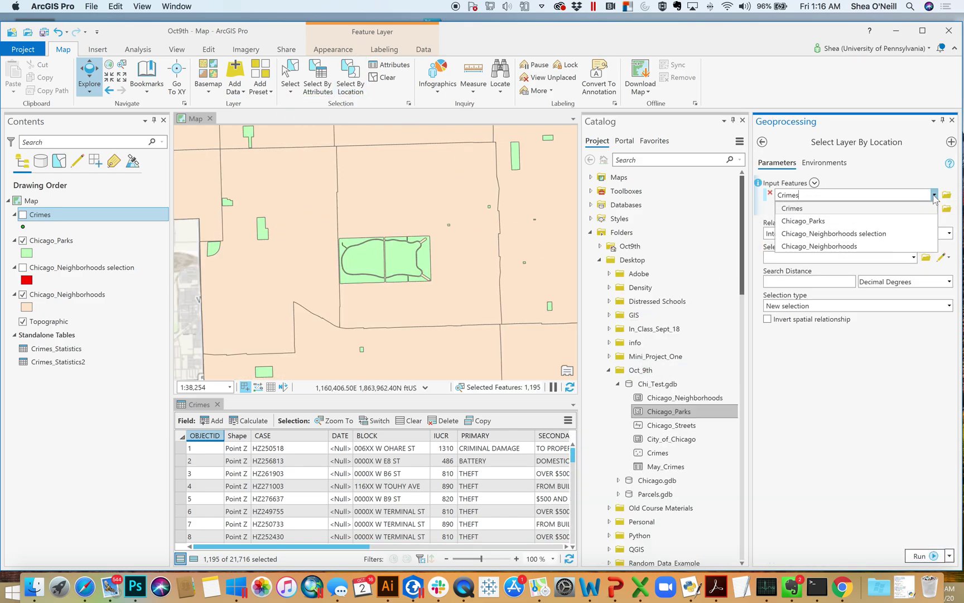
pyautogui.click(876, 223)
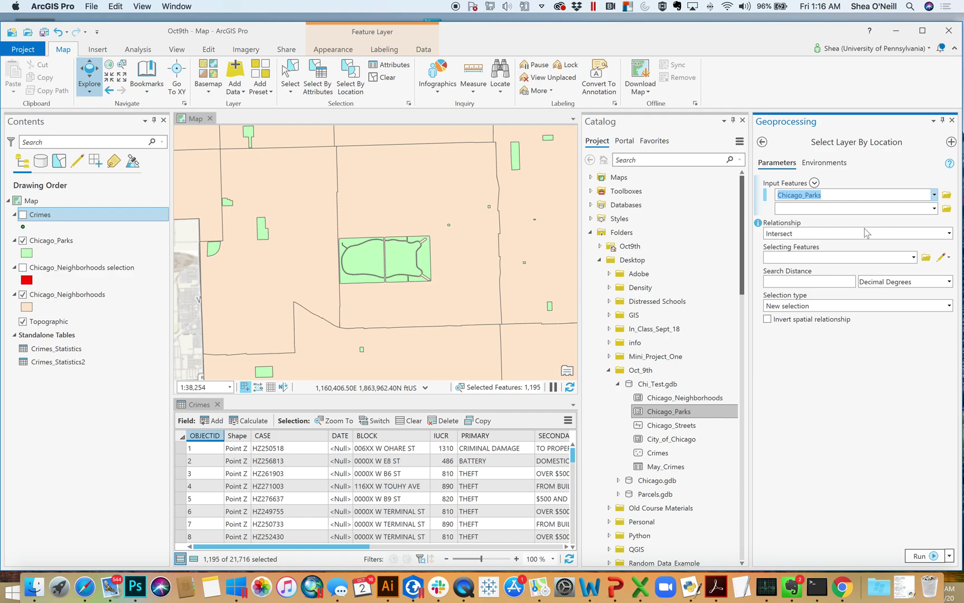
pyautogui.click(914, 257)
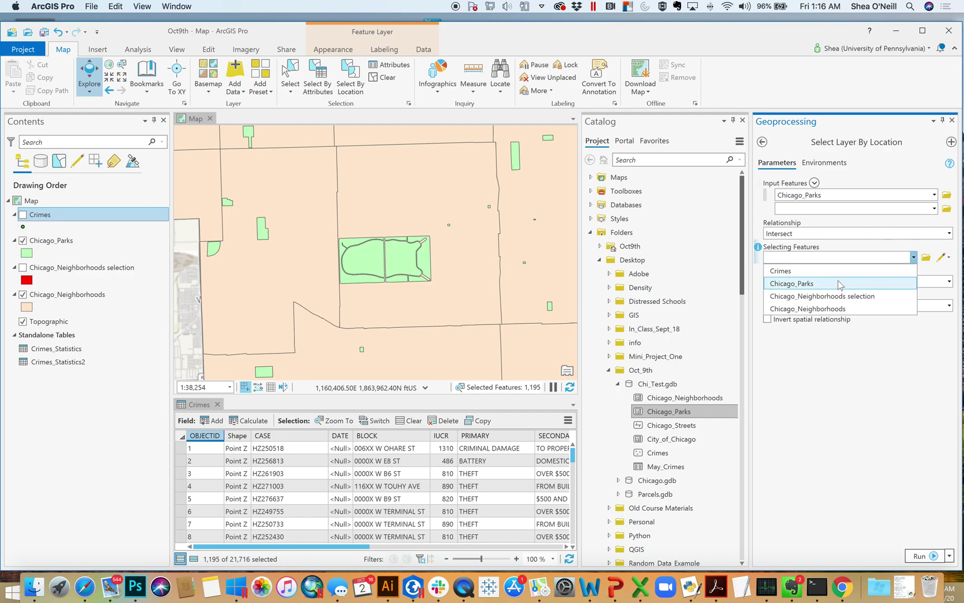
pyautogui.click(832, 307)
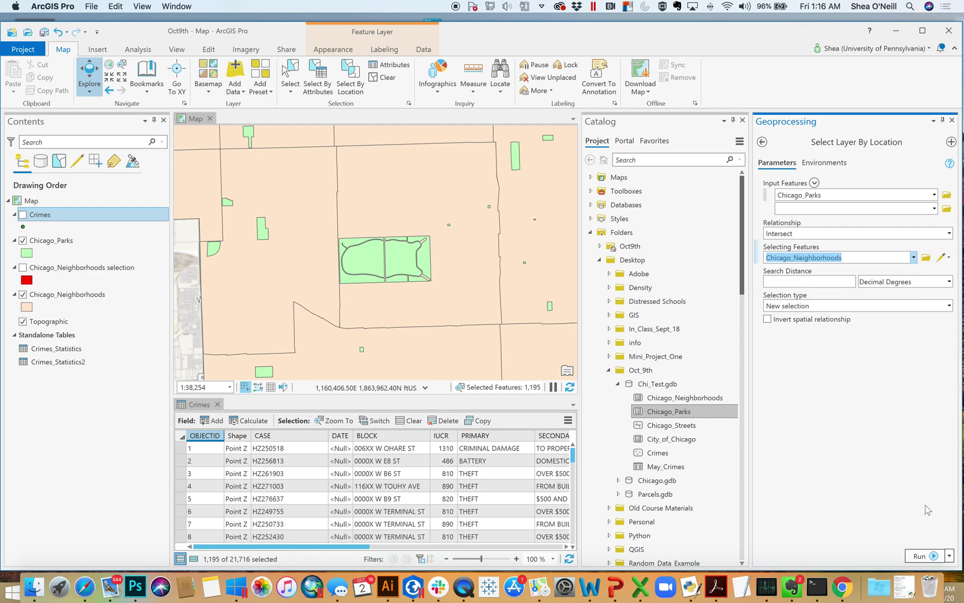
pyautogui.click(924, 556)
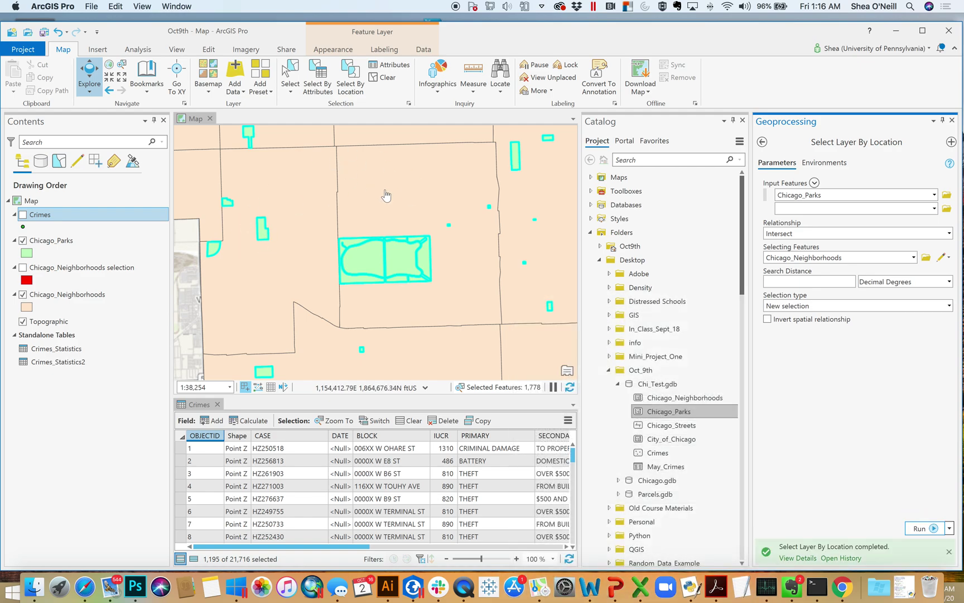
# Step: Clear the park selection and select with a rectangle only the neighborhood directly west of the large park
pyautogui.click(381, 81)
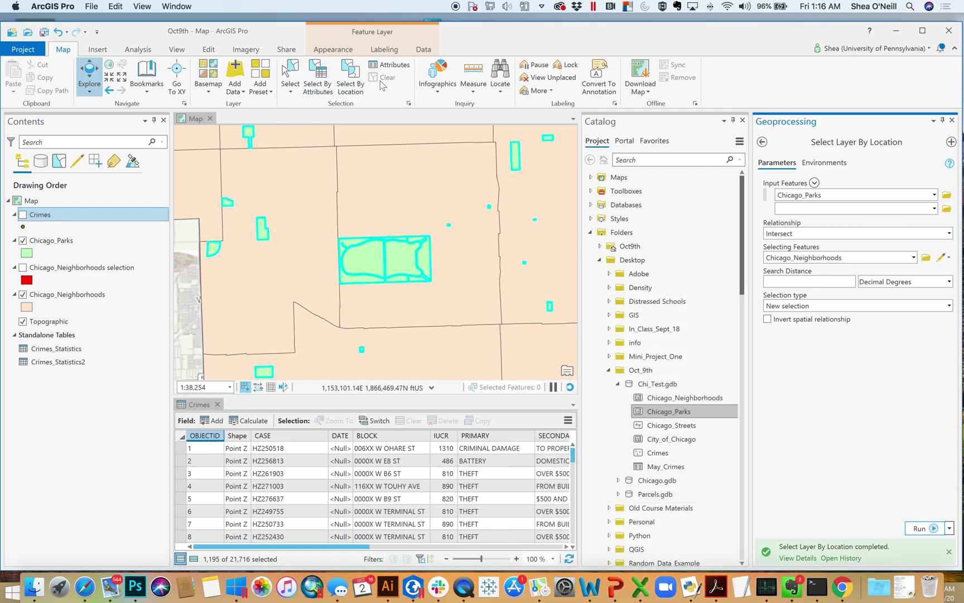
pyautogui.click(294, 88)
pyautogui.click(316, 114)
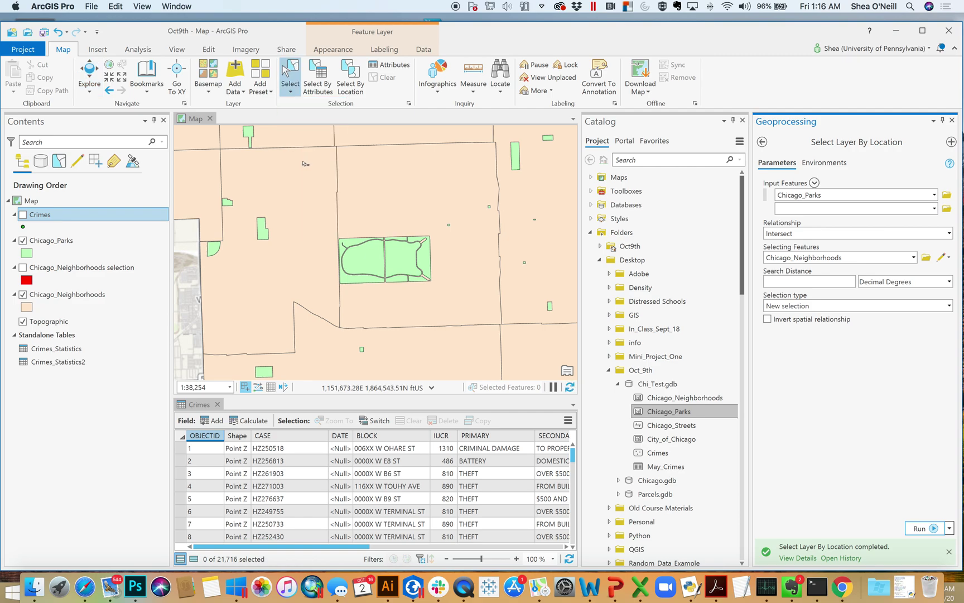
pyautogui.click(304, 167)
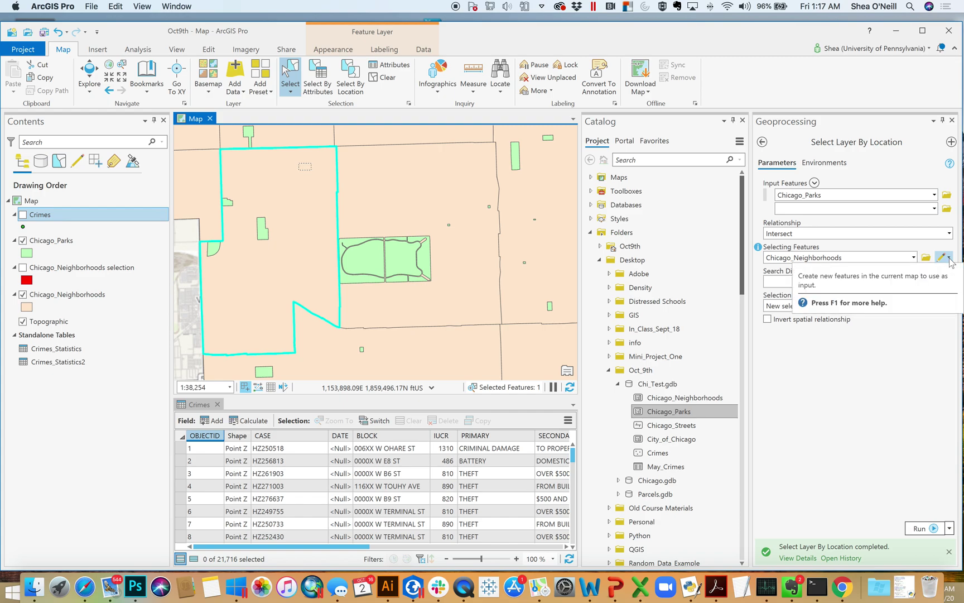
# Step: Rerun the location selection of Chicago_Parks against the selected neighborhood, and clear all selected features
pyautogui.click(926, 528)
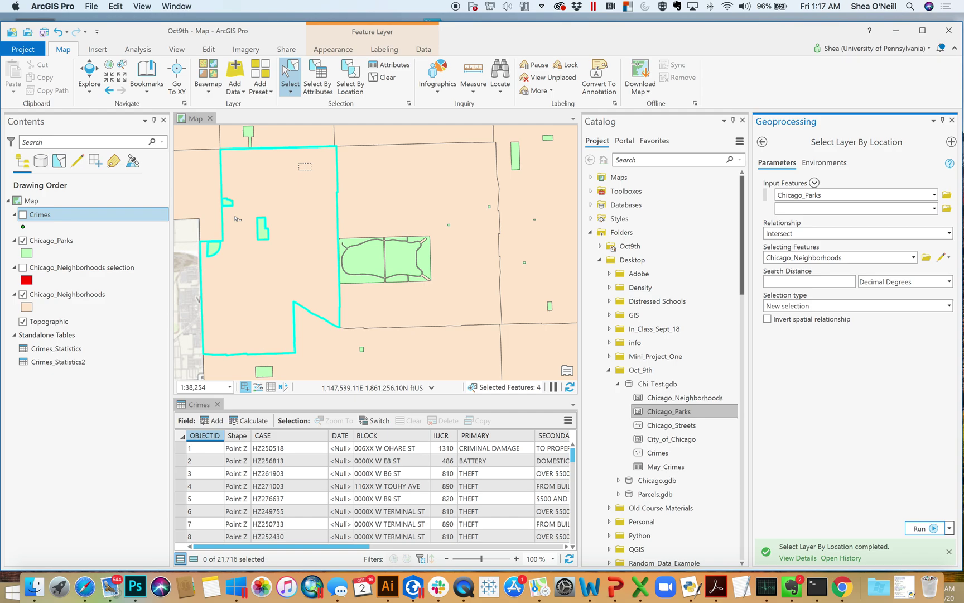
pyautogui.click(383, 78)
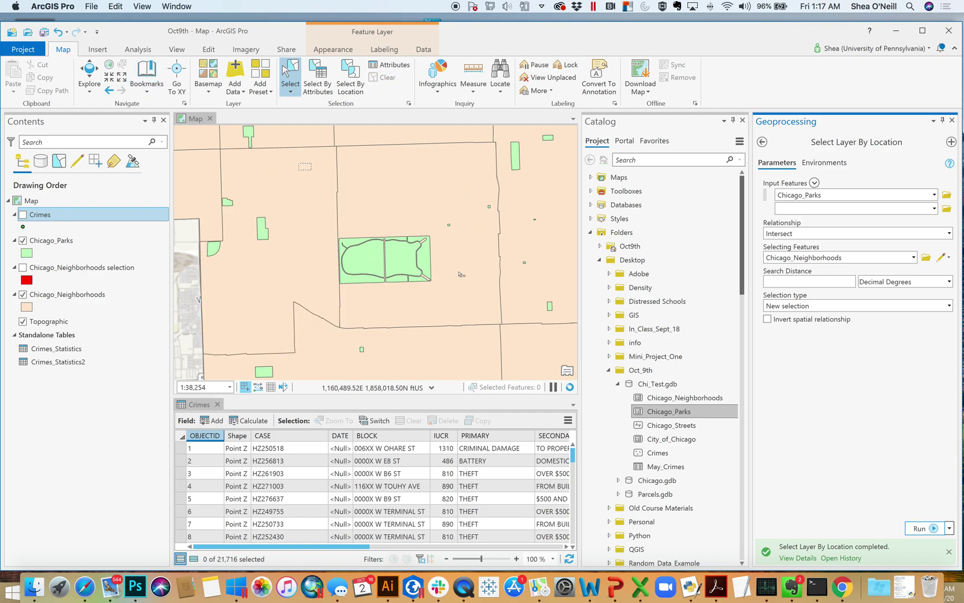
pyautogui.scroll(-5, 459, 274)
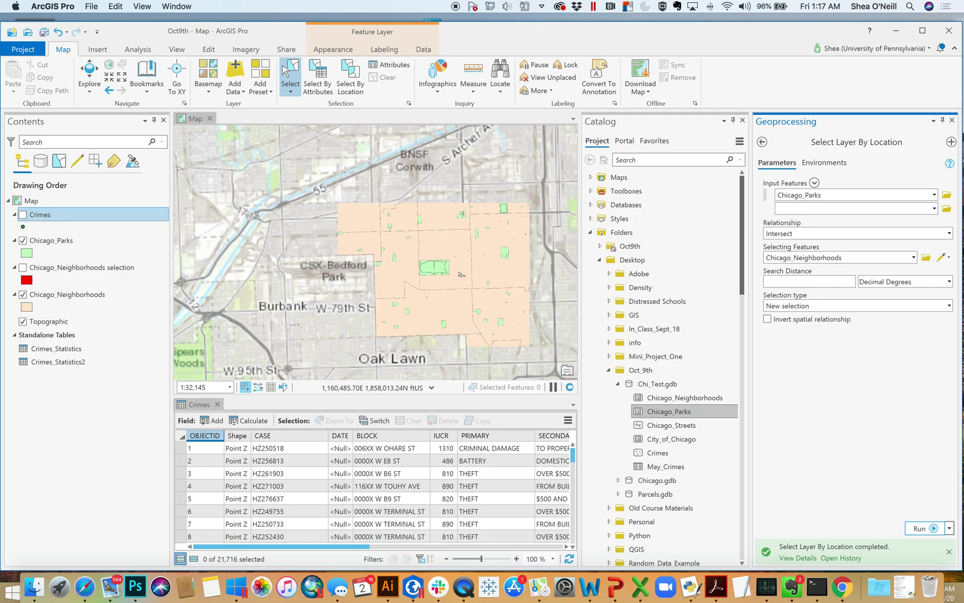